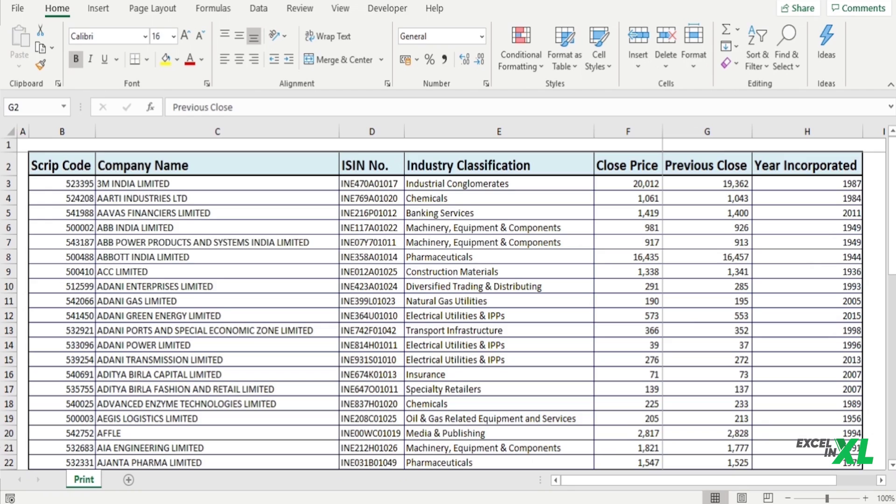
# Show the stock sheet in Page Layout view as 4 printed pages at 47% scale
pyautogui.click(342, 5)
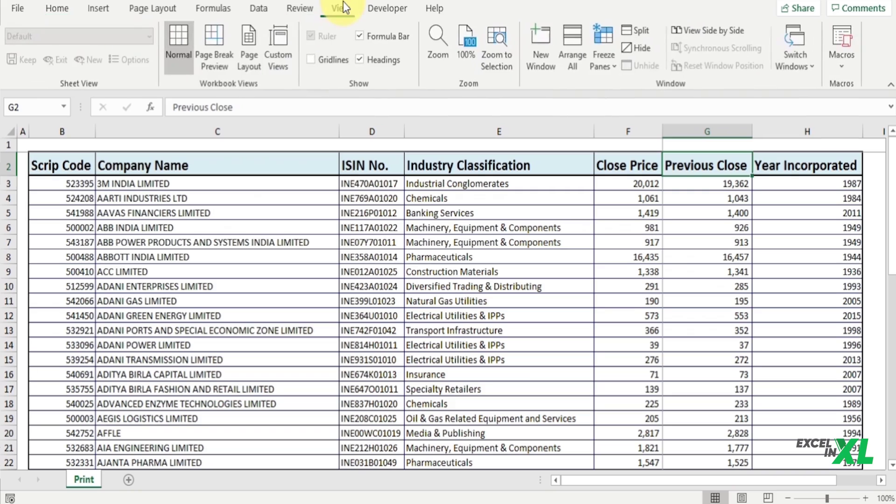
pyautogui.click(244, 65)
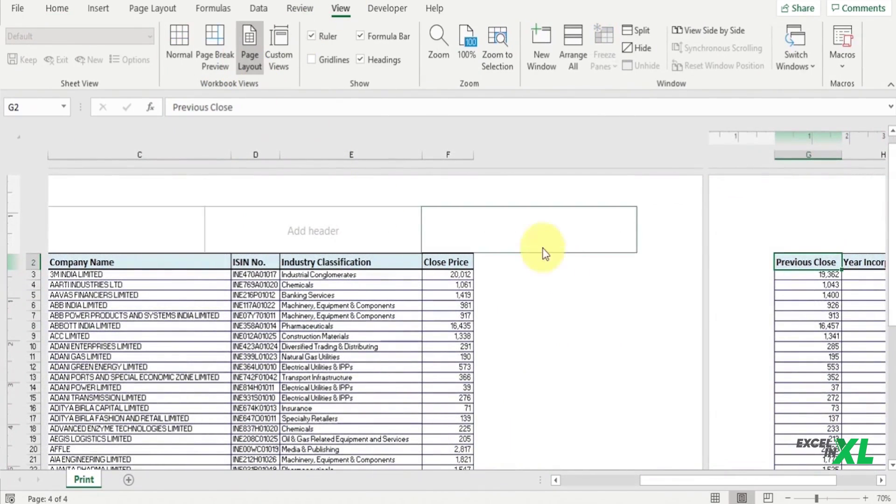
pyautogui.click(742, 499)
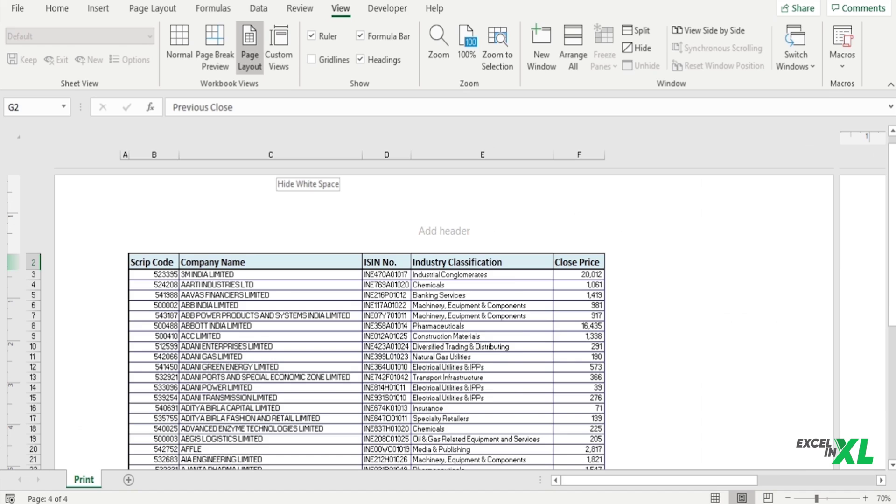
pyautogui.moveTo(629, 485); pyautogui.dragTo(604, 486)
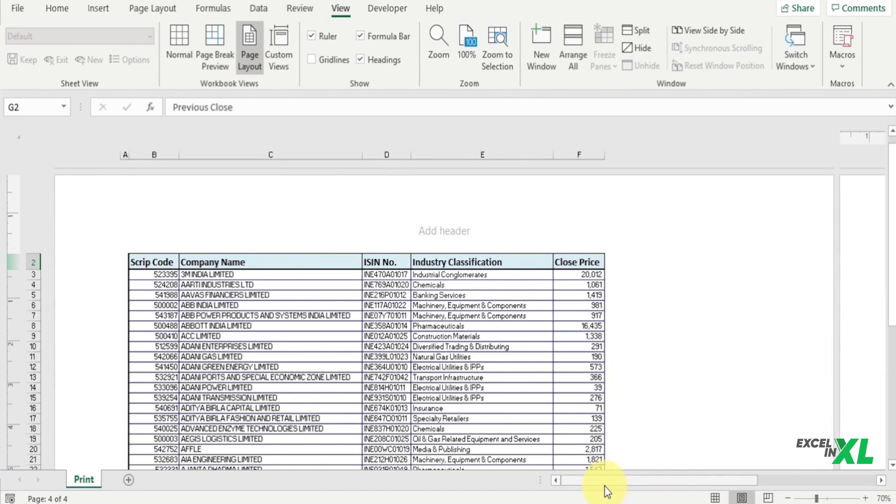
pyautogui.click(160, 13)
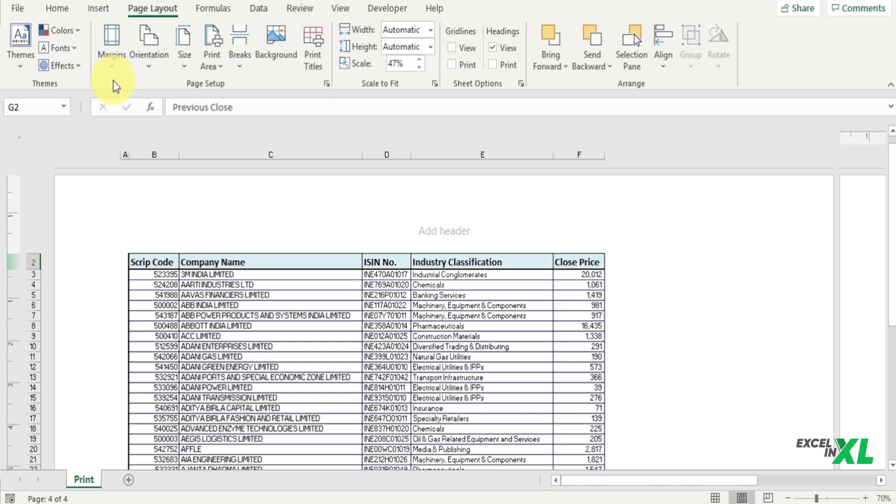
# Apply the Narrow margin preset after trying Wide
pyautogui.click(113, 68)
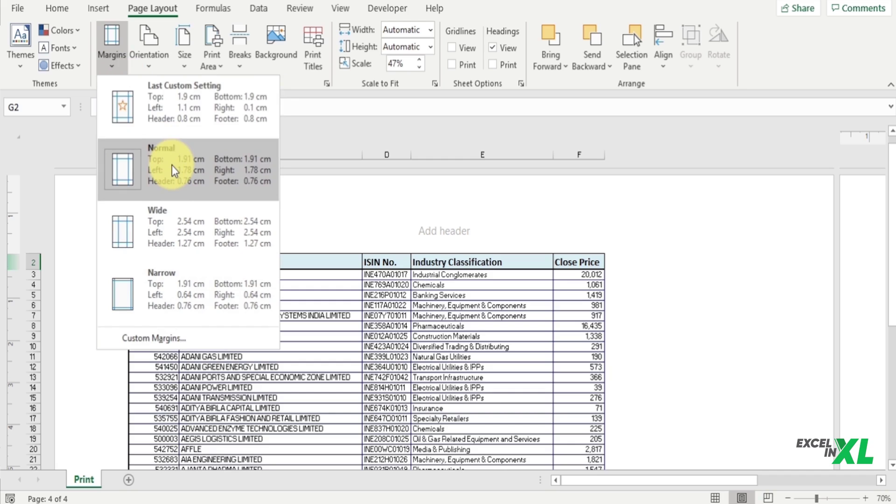
pyautogui.click(170, 211)
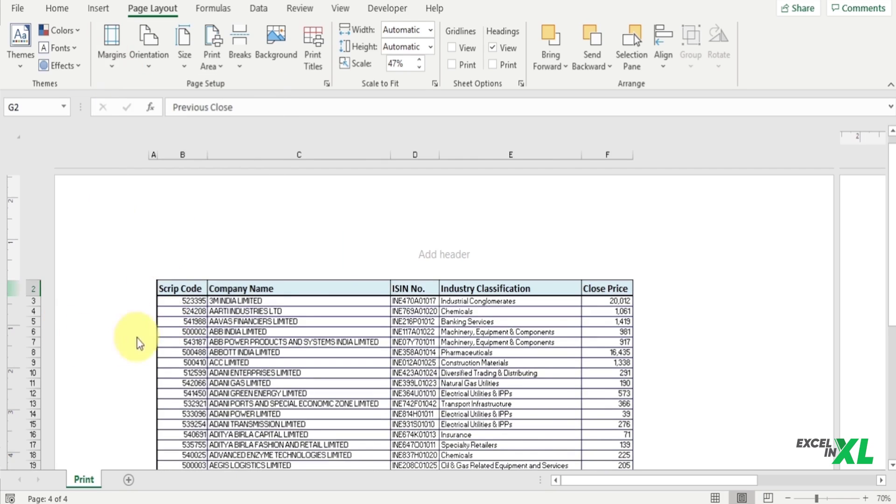
pyautogui.click(111, 47)
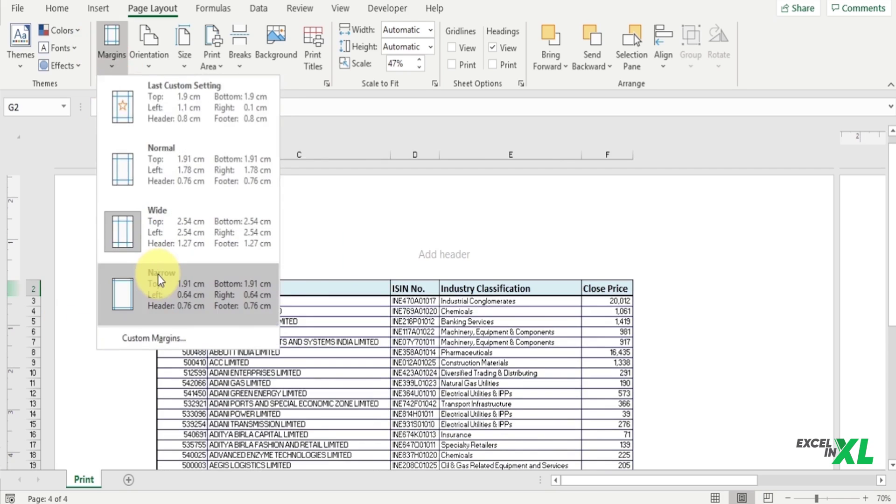
pyautogui.click(160, 280)
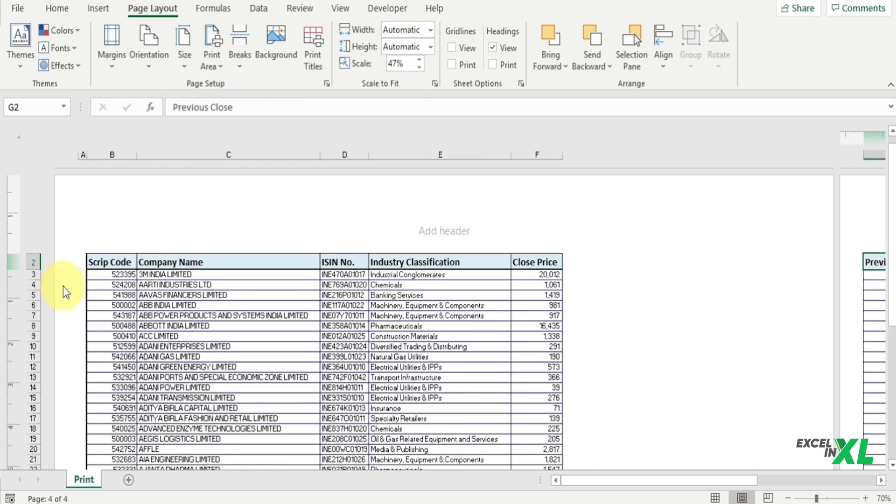
# Reduce the left margin to 0.1 cm in Custom Margins
pyautogui.click(119, 57)
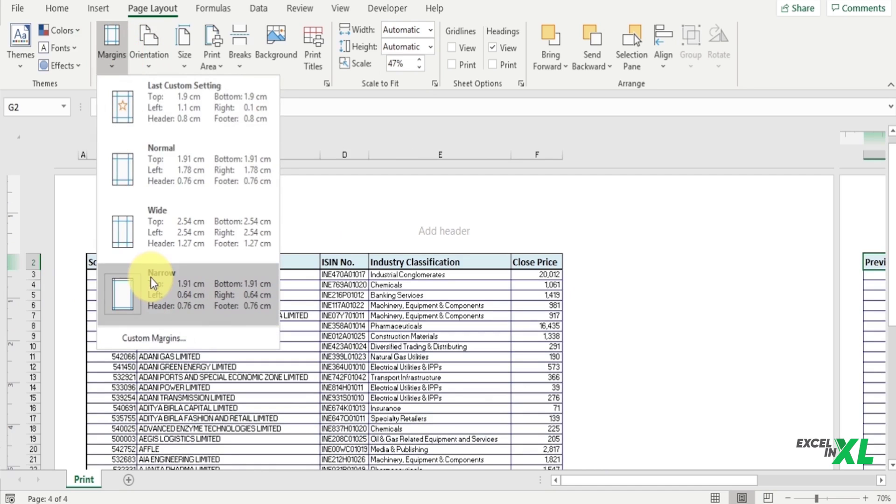
pyautogui.click(150, 336)
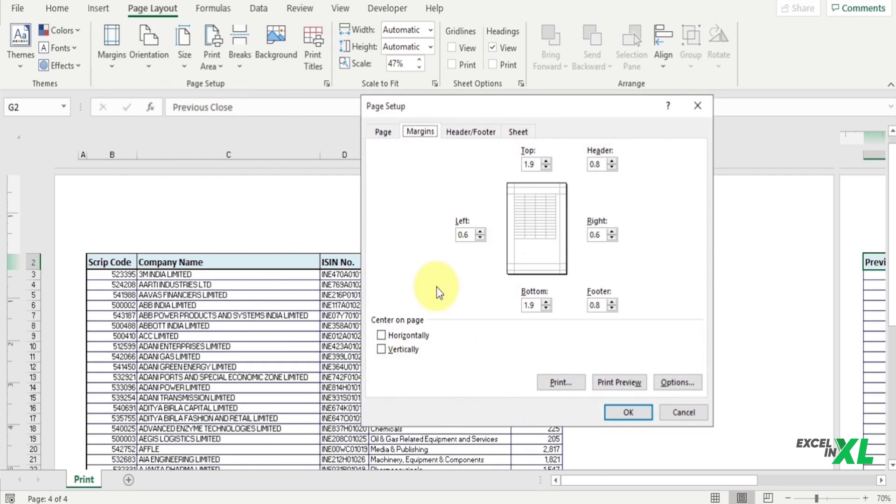
pyautogui.click(480, 238)
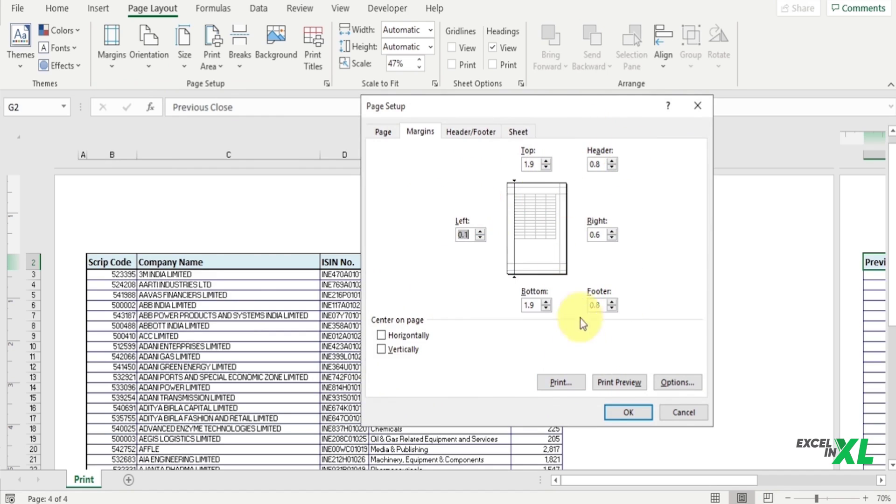
pyautogui.click(616, 413)
pyautogui.click(162, 70)
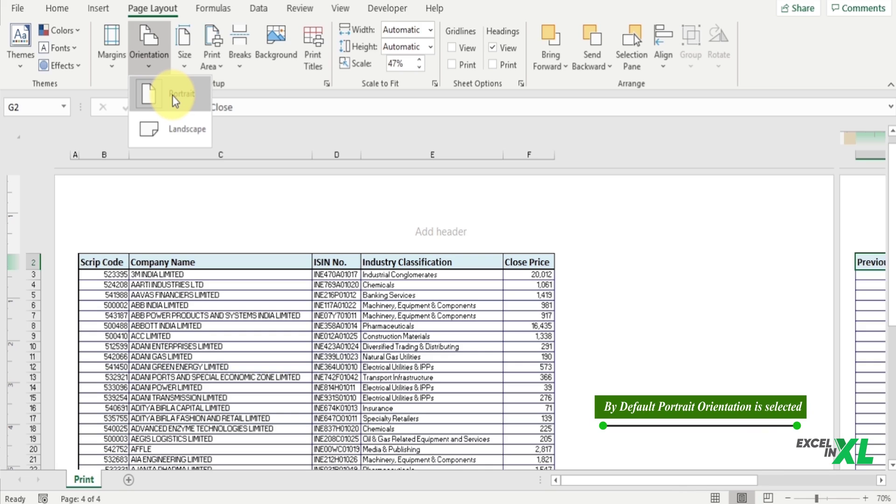
# Turn the page to landscape orientation
pyautogui.click(176, 125)
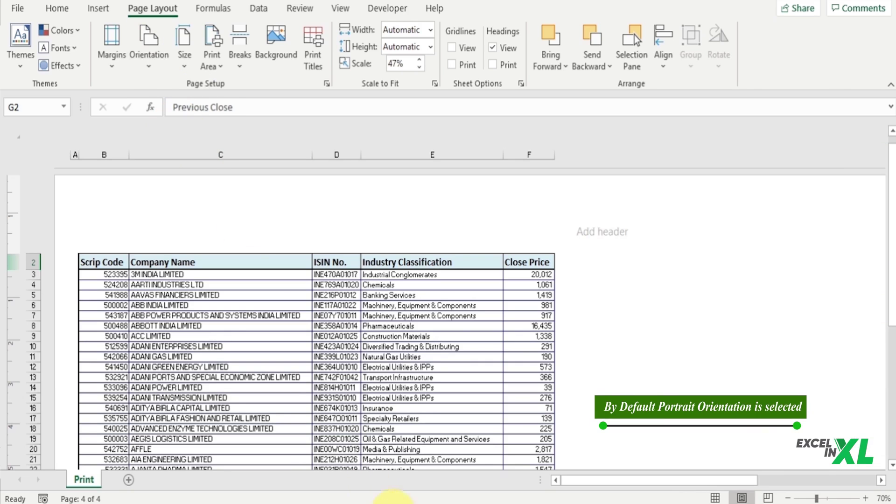
pyautogui.moveTo(571, 484)
pyautogui.mouseDown()
pyautogui.moveTo(622, 484)
pyautogui.moveTo(557, 482)
pyautogui.mouseUp()
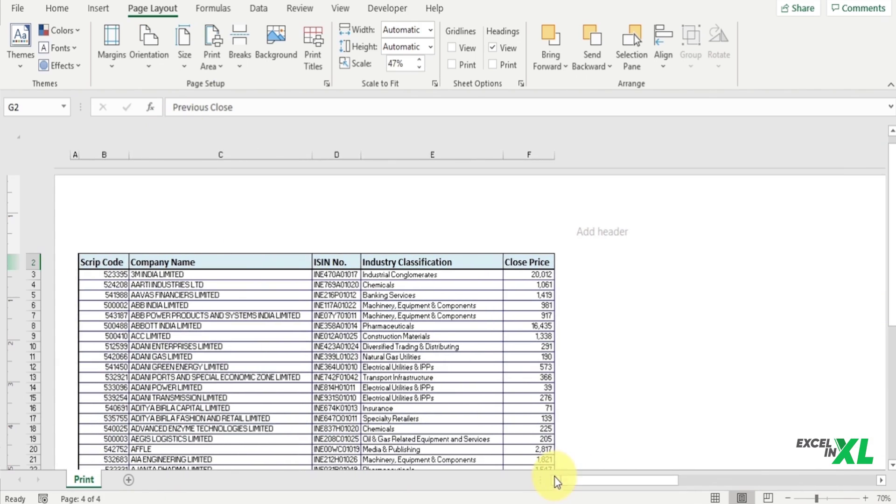
# Set the paper size to A4
pyautogui.click(180, 65)
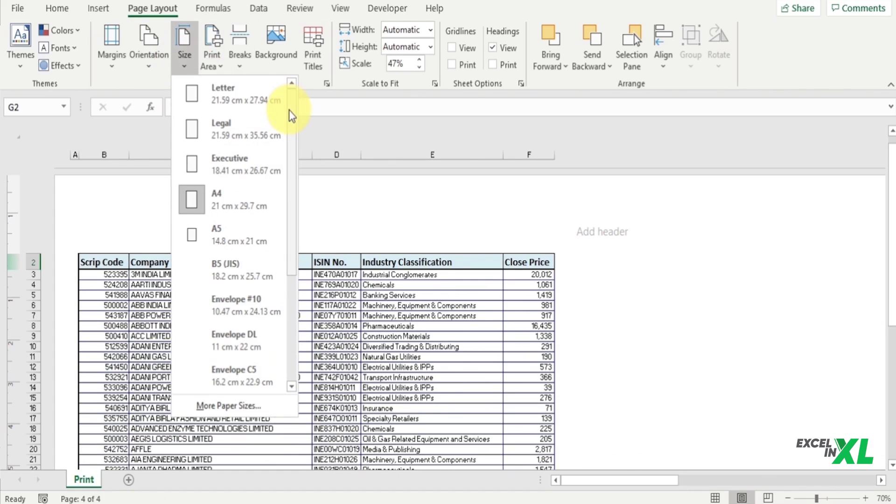
pyautogui.moveTo(292, 115); pyautogui.dragTo(308, 87)
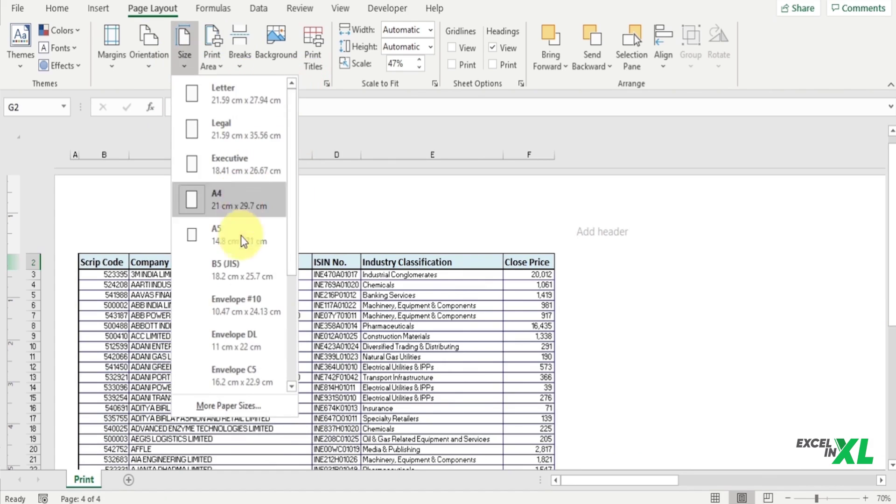
pyautogui.click(259, 202)
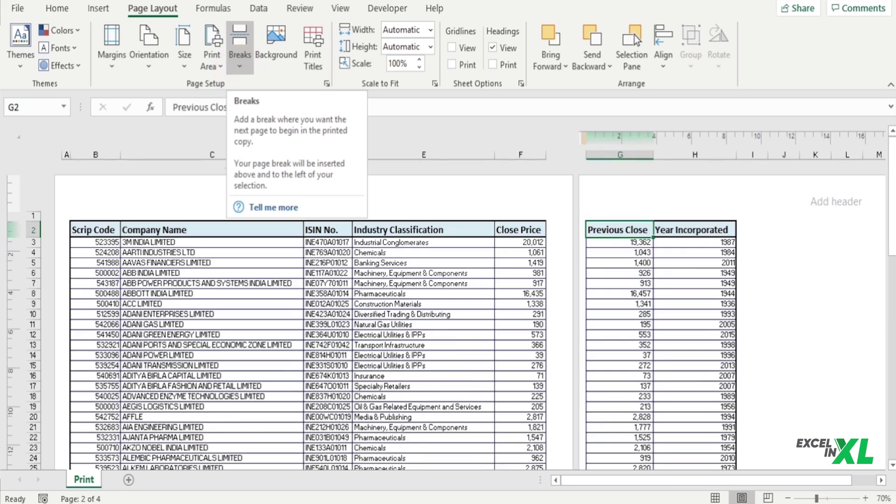
# In Page Break Preview, move the first page break from after row 32 to after row 25
pyautogui.click(776, 498)
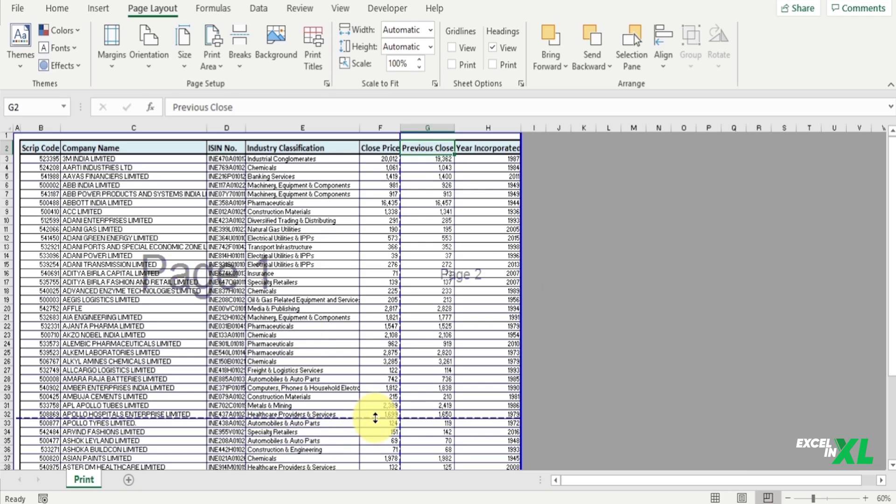
pyautogui.moveTo(889, 176); pyautogui.dragTo(880, 280)
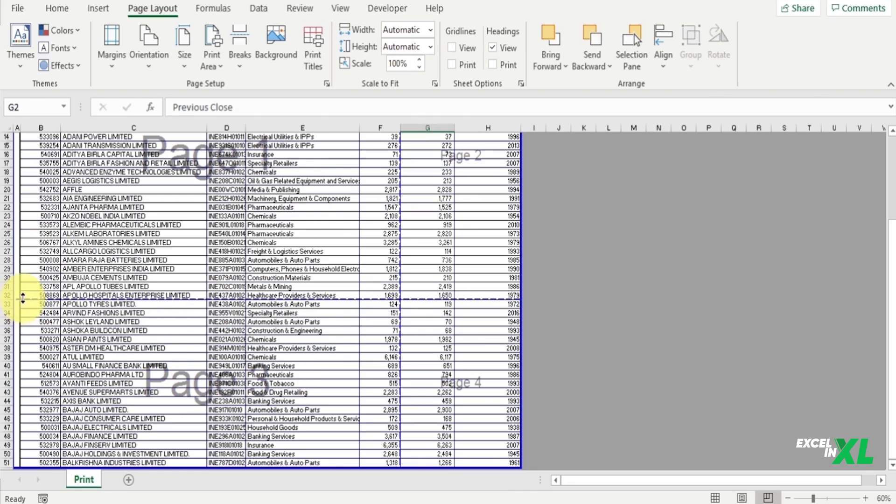
pyautogui.moveTo(19, 275); pyautogui.dragTo(17, 236)
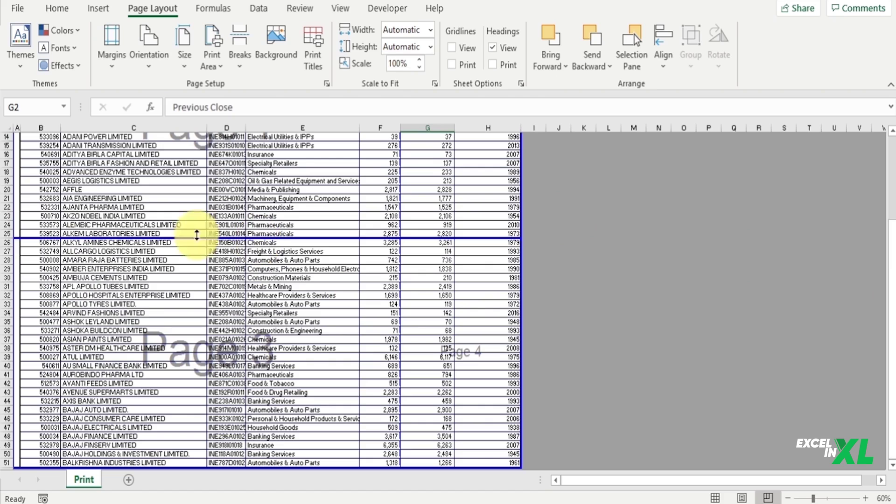
# Insert a manual page break above row 26 and return to Page Layout view
pyautogui.click(3, 242)
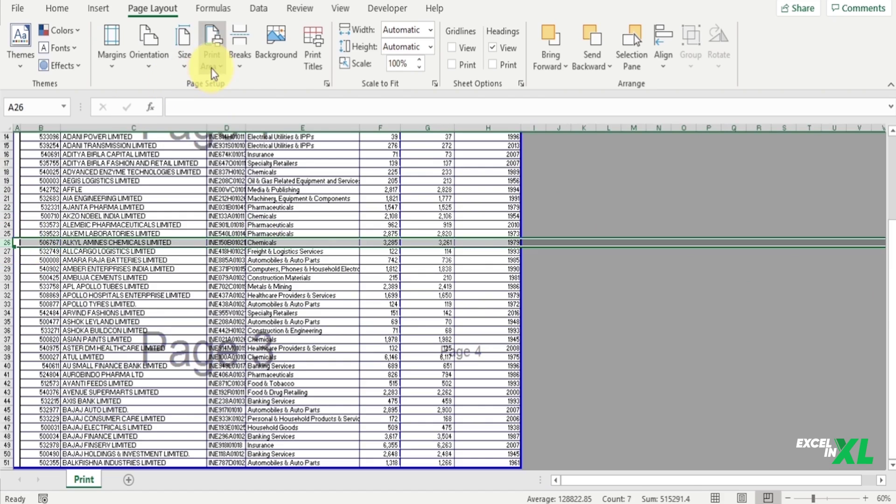
pyautogui.click(248, 64)
pyautogui.click(260, 83)
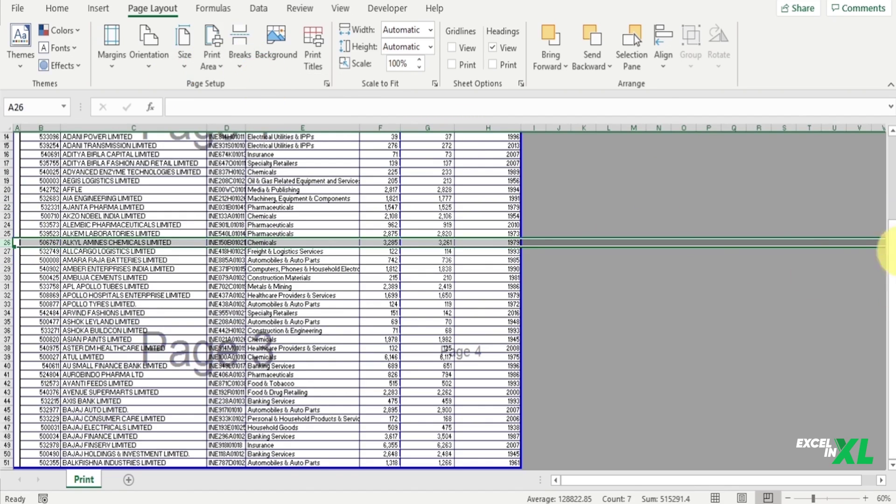
pyautogui.scroll(4, 883, 210)
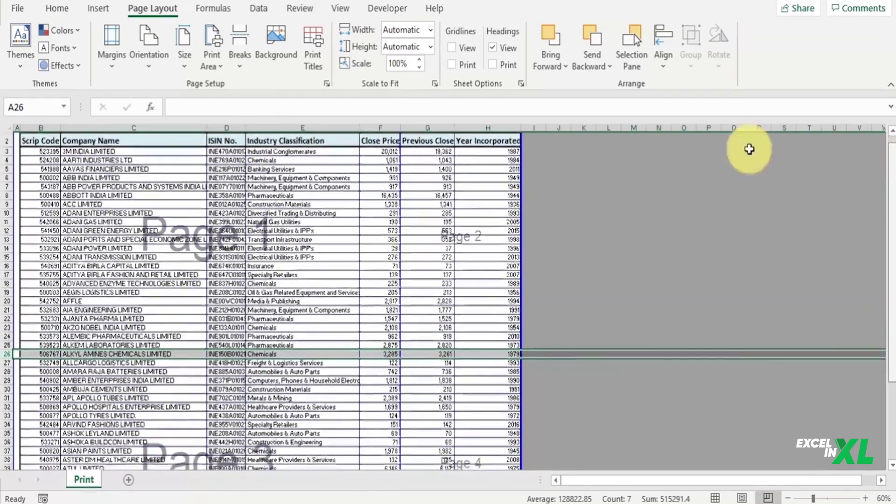
pyautogui.click(236, 66)
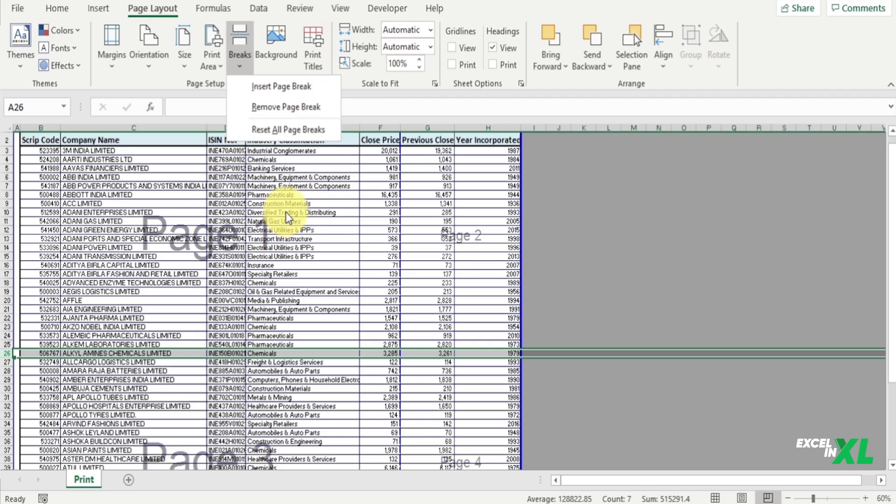
pyautogui.click(742, 498)
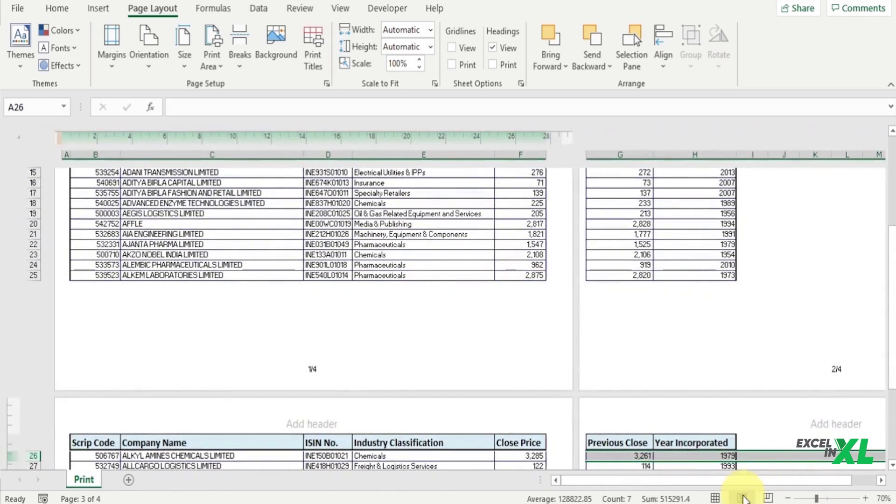
# Fit the sheet width to 1 page, scaling it to 78%
pyautogui.scroll(5, 877, 243)
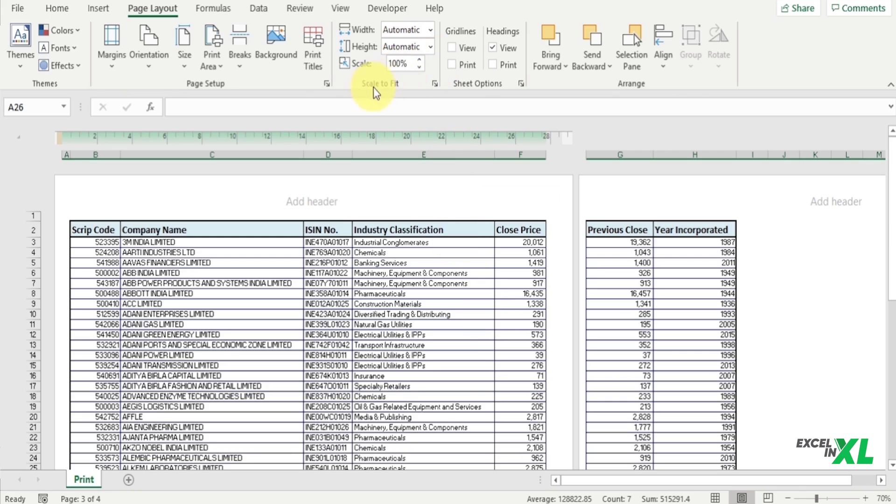
pyautogui.click(426, 34)
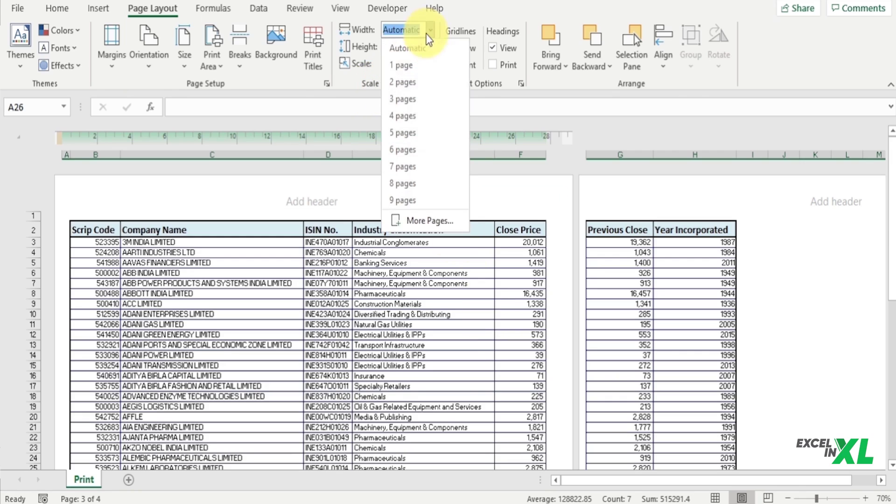
pyautogui.click(429, 66)
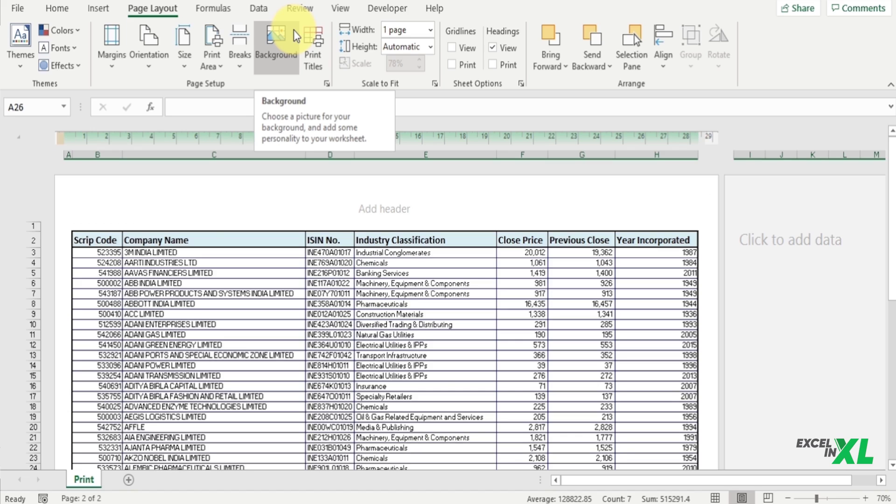
pyautogui.click(294, 31)
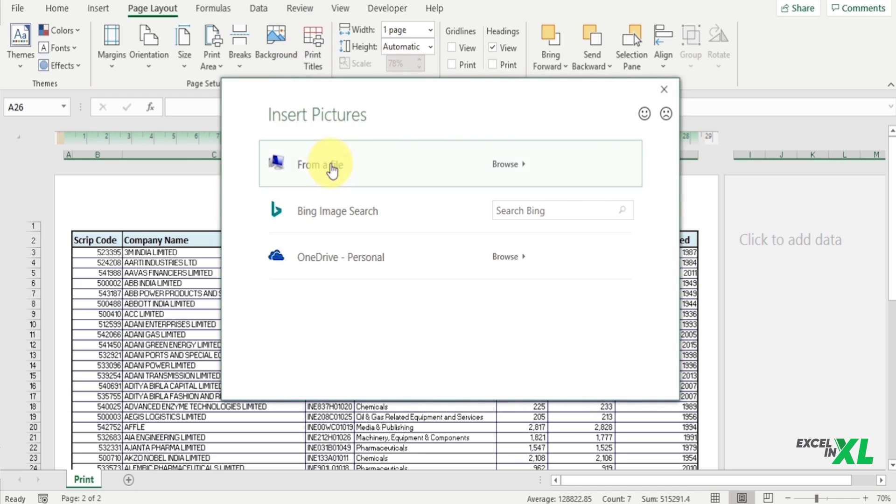
pyautogui.click(331, 169)
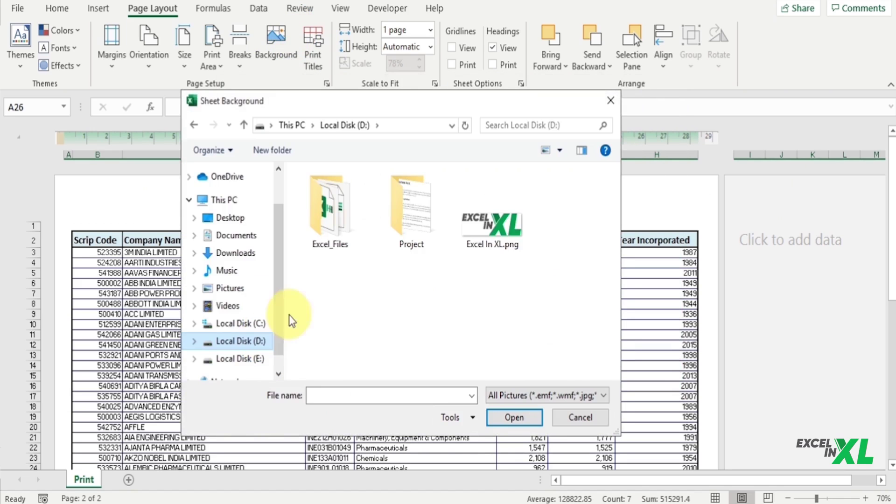
pyautogui.click(495, 242)
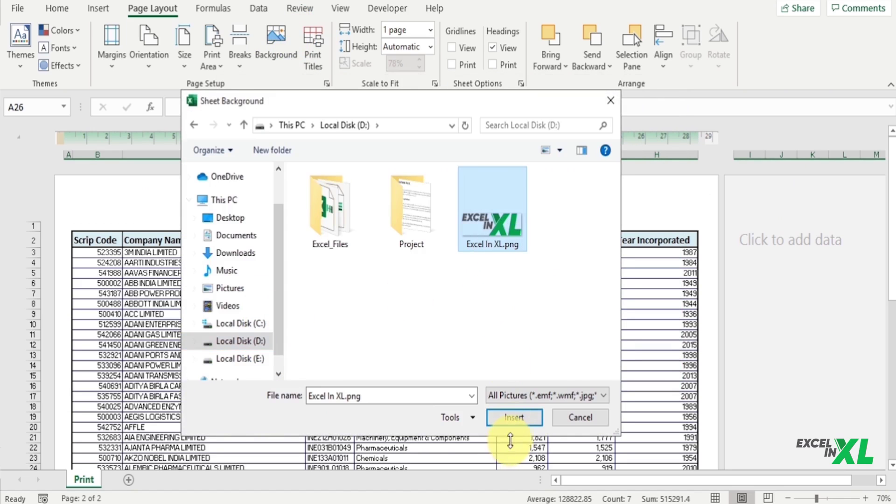
pyautogui.click(520, 417)
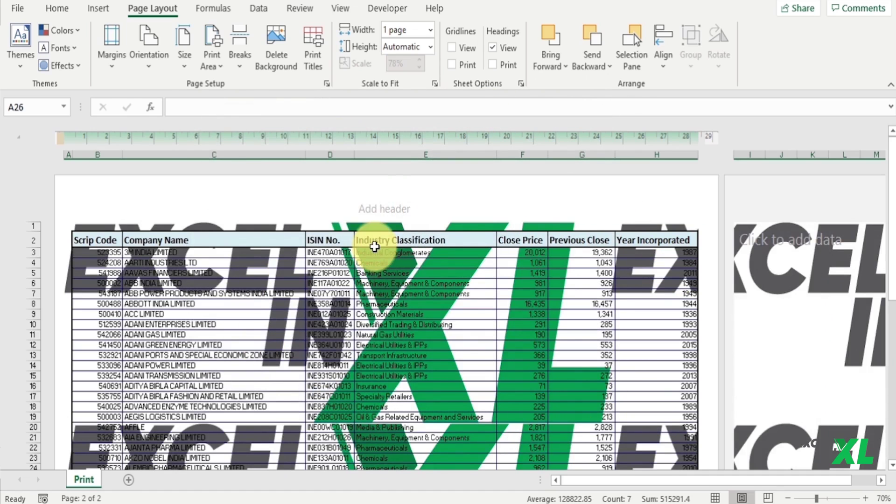
pyautogui.click(282, 62)
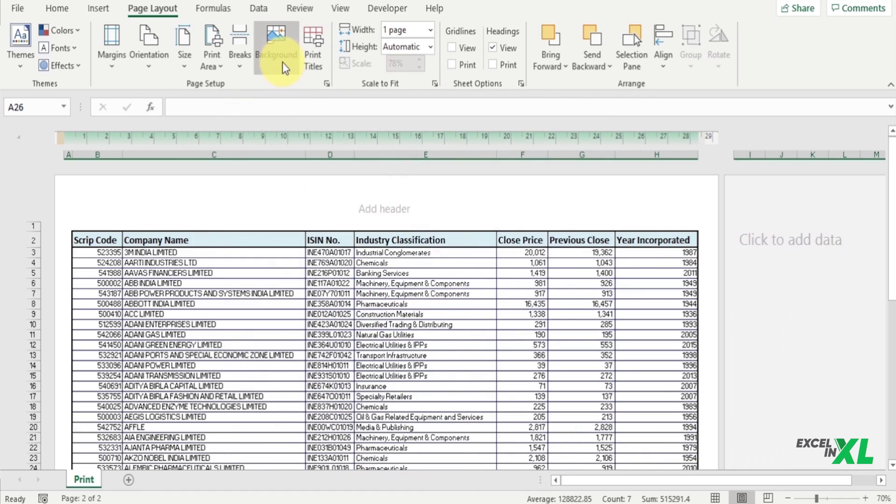
# Set row 2 ($2:$2) as the print title repeating on every page, then check page 2
pyautogui.click(309, 66)
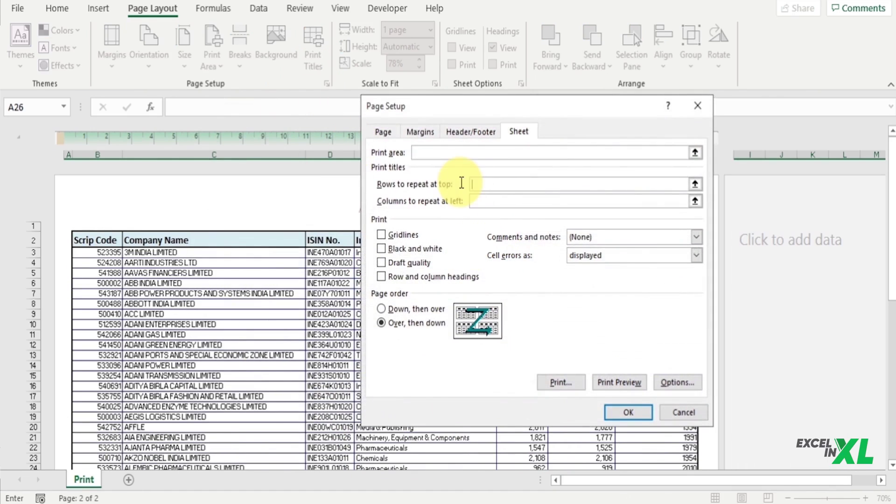
pyautogui.press('Delete')
pyautogui.moveTo(464, 115); pyautogui.dragTo(401, 150)
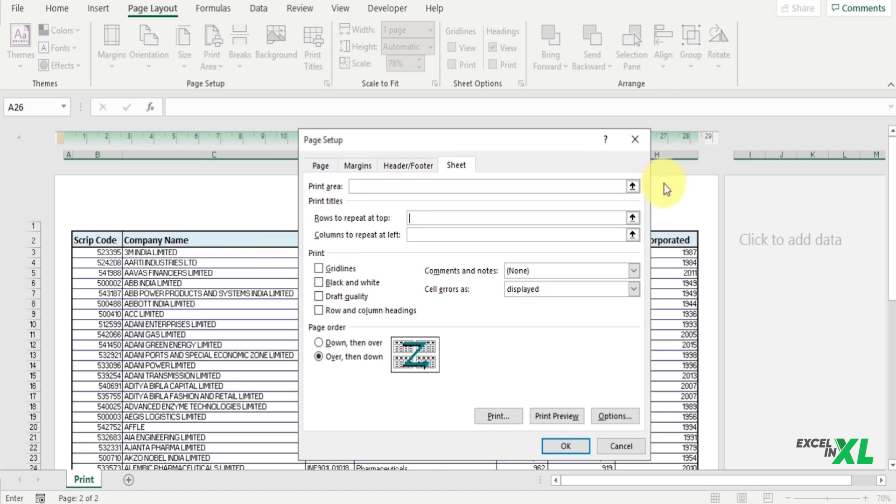
pyautogui.click(633, 219)
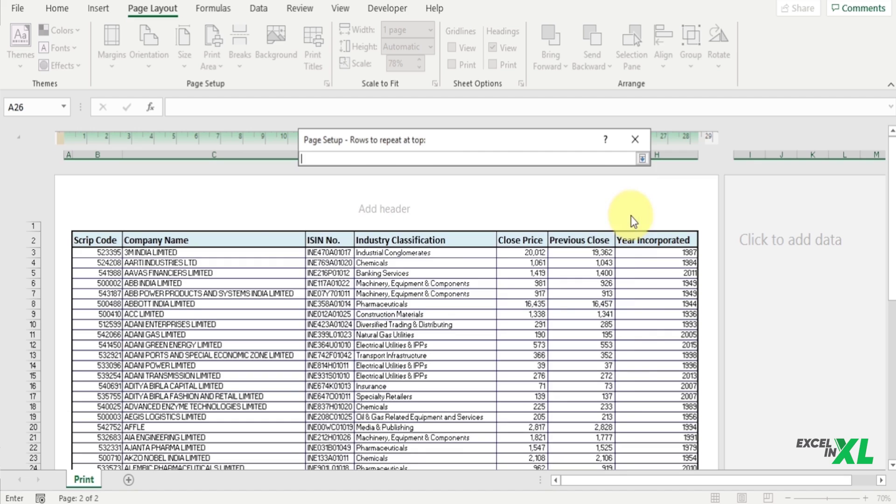
pyautogui.click(102, 236)
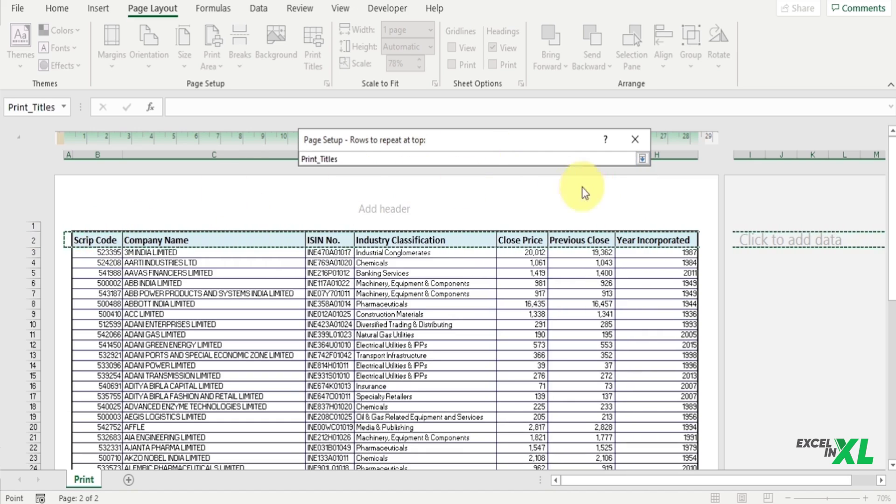
pyautogui.click(642, 160)
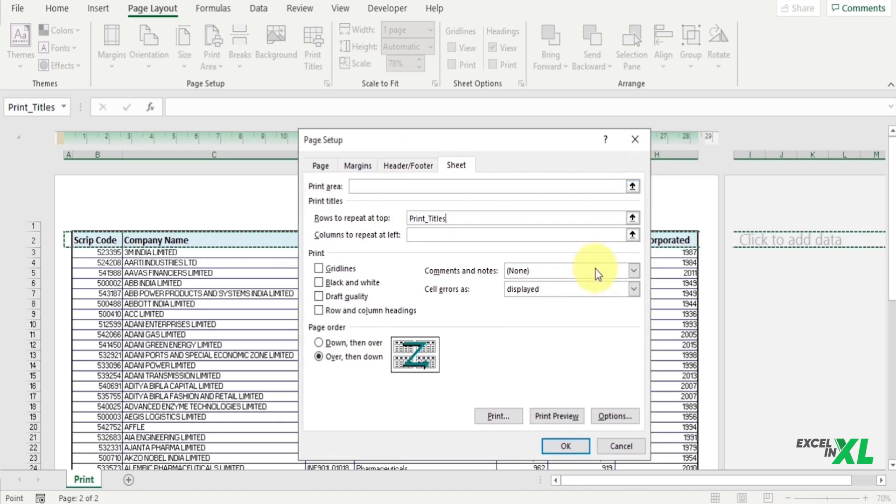
pyautogui.click(571, 443)
pyautogui.scroll(-7, 892, 355)
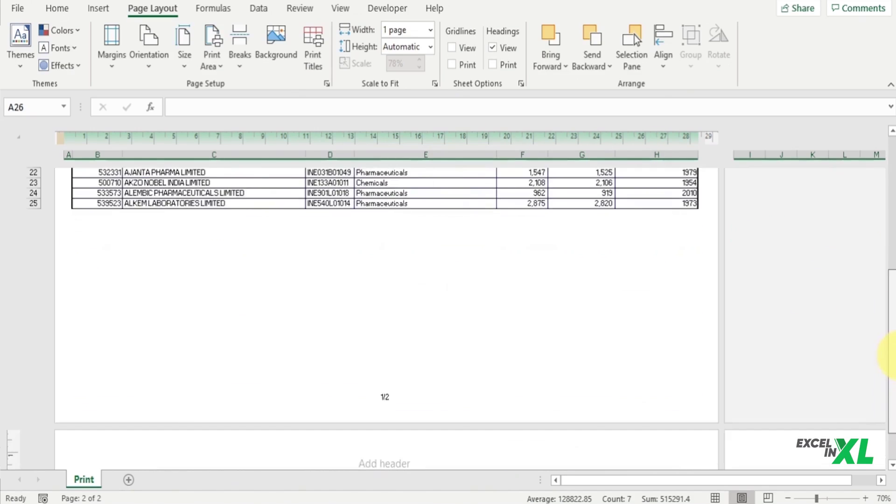
pyautogui.scroll(-6, 891, 355)
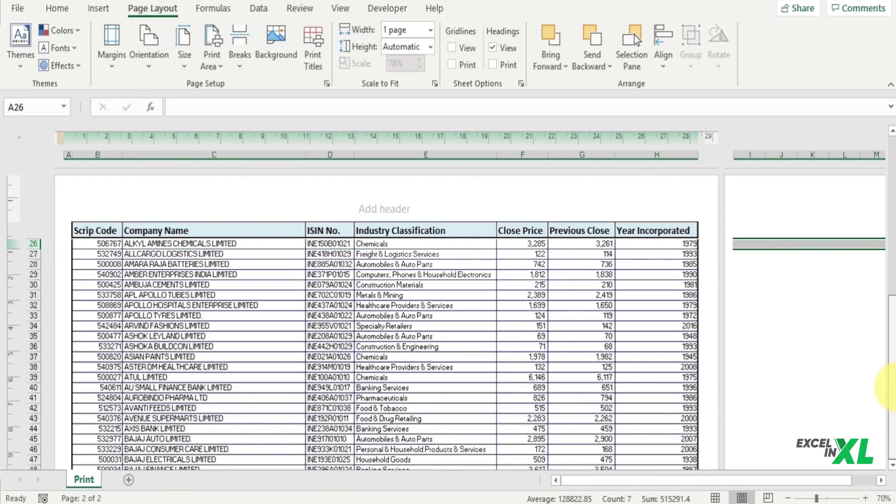
pyautogui.moveTo(891, 390); pyautogui.dragTo(891, 194)
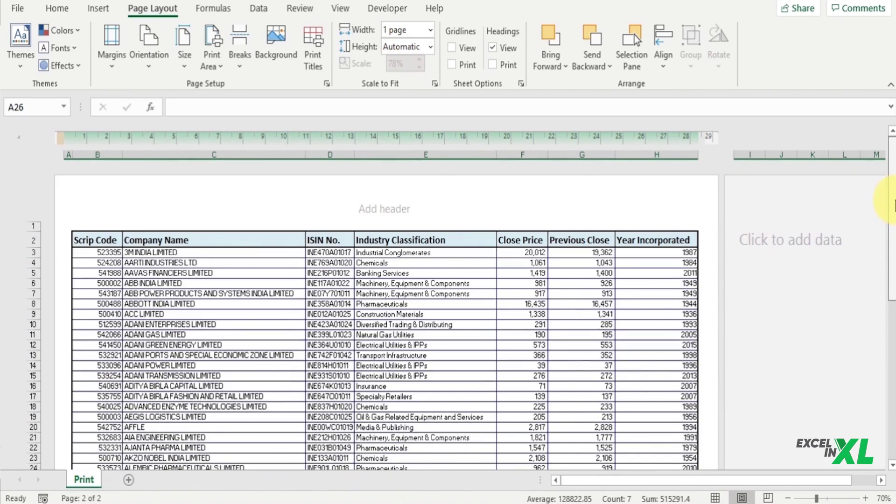
# Review the Page, Margins and Header/Footer settings, then enable printing row and column headings
pyautogui.click(329, 84)
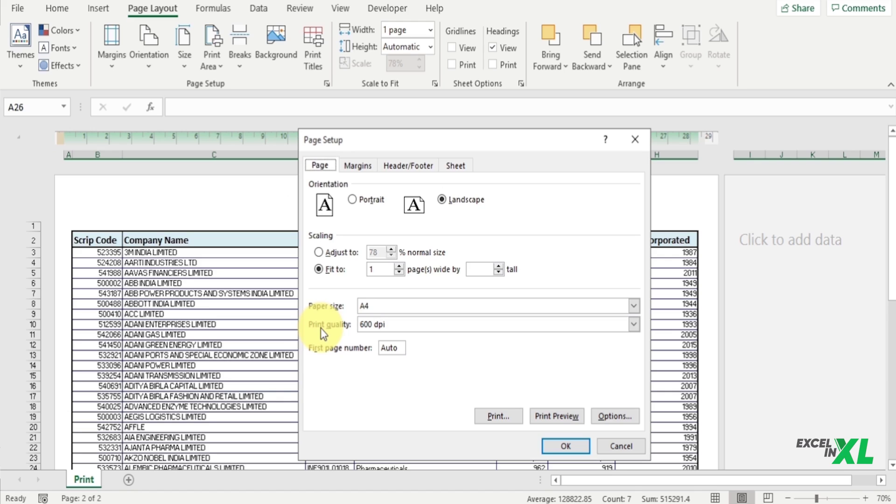
pyautogui.click(361, 171)
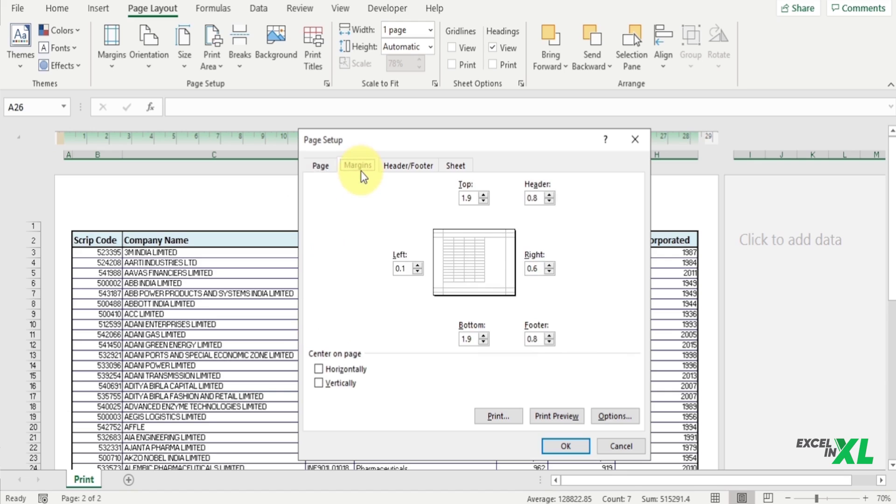
pyautogui.click(393, 170)
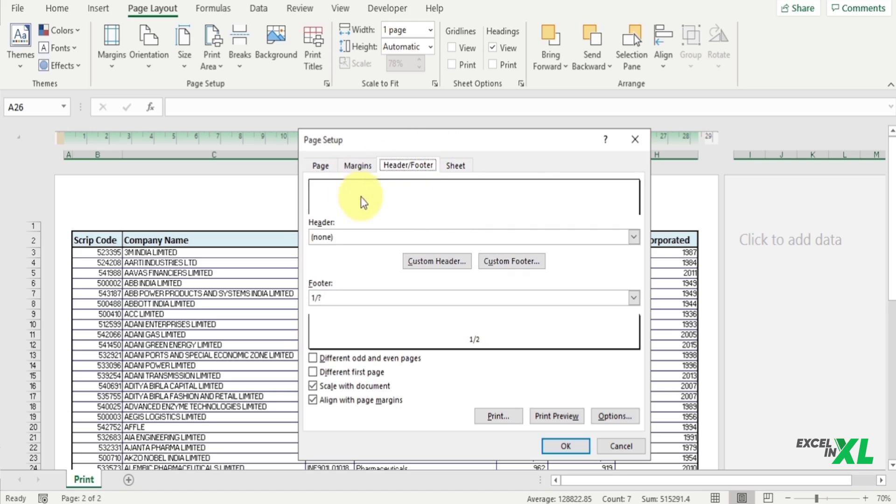
pyautogui.click(458, 167)
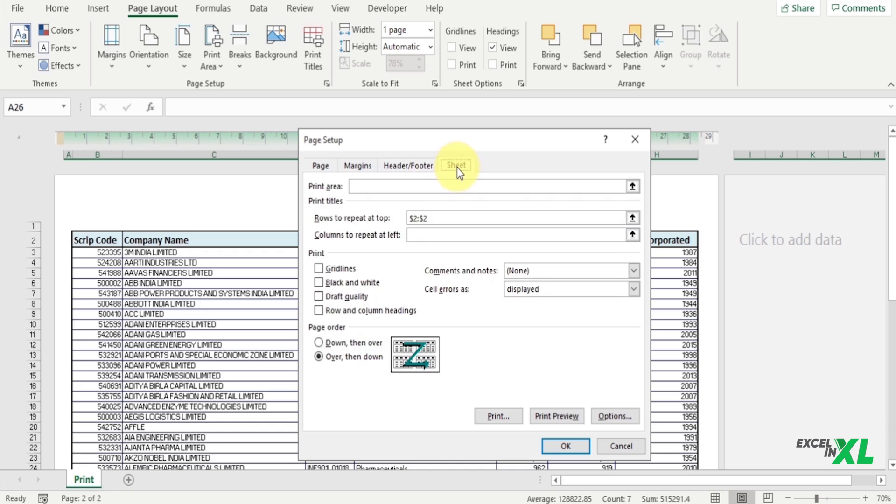
pyautogui.click(317, 310)
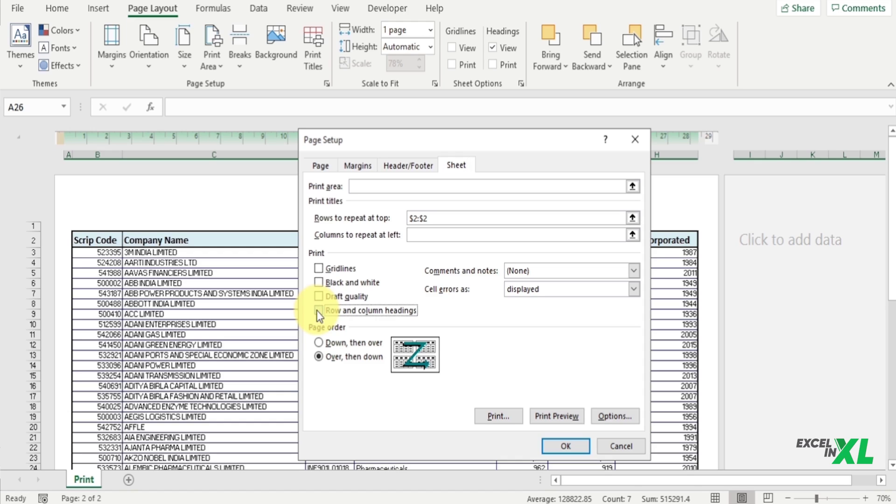
# Check the landscape A4 print preview, page 1 of 2, then return to the sheet
pyautogui.click(569, 416)
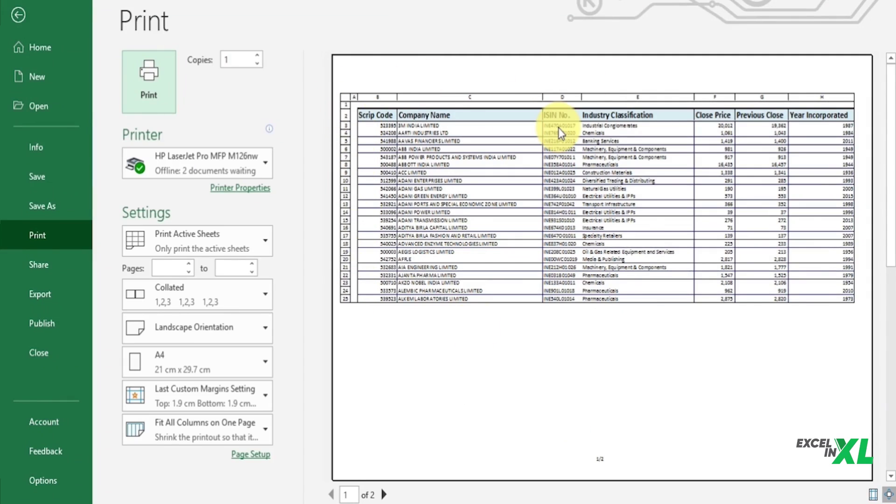
pyautogui.press('Escape')
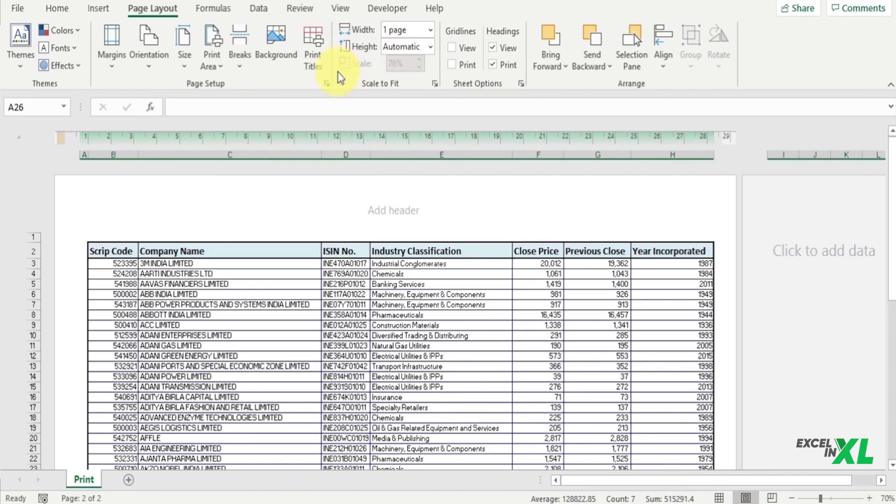
# In Page Setup's Sheet options, keep cell errors as displayed and try Down, then over page order before restoring Over, then down
pyautogui.click(327, 84)
pyautogui.click(468, 166)
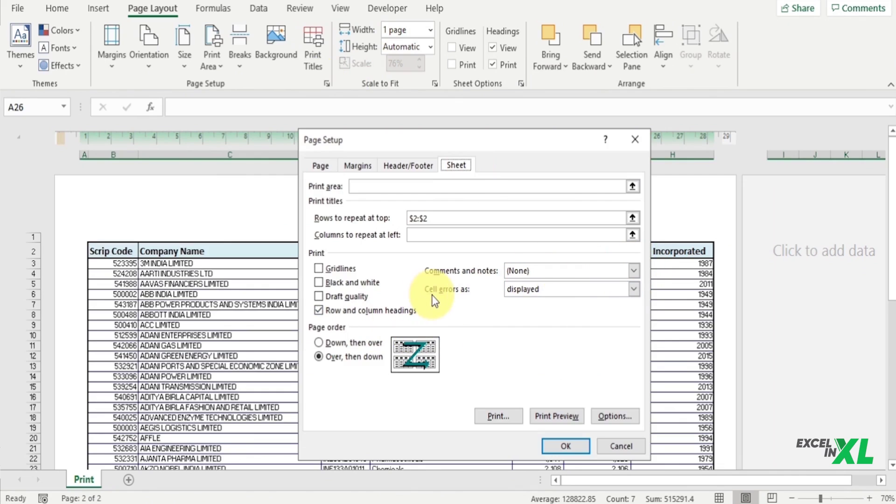
pyautogui.click(634, 290)
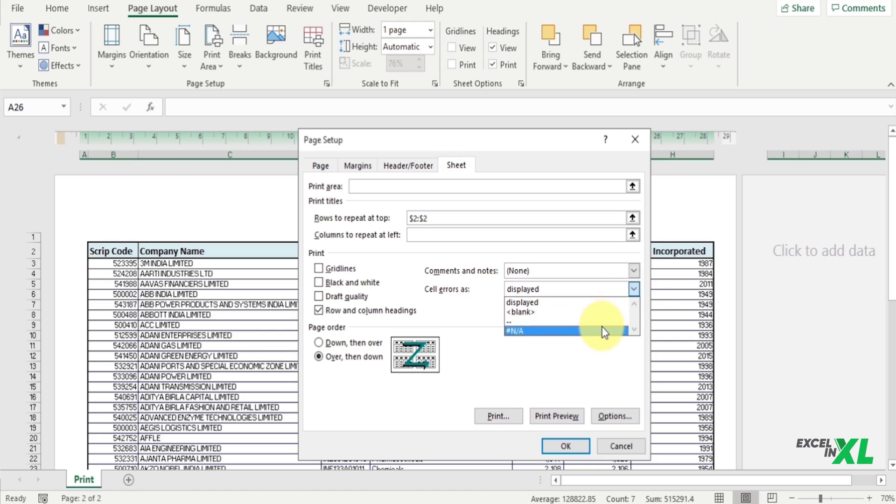
pyautogui.click(546, 337)
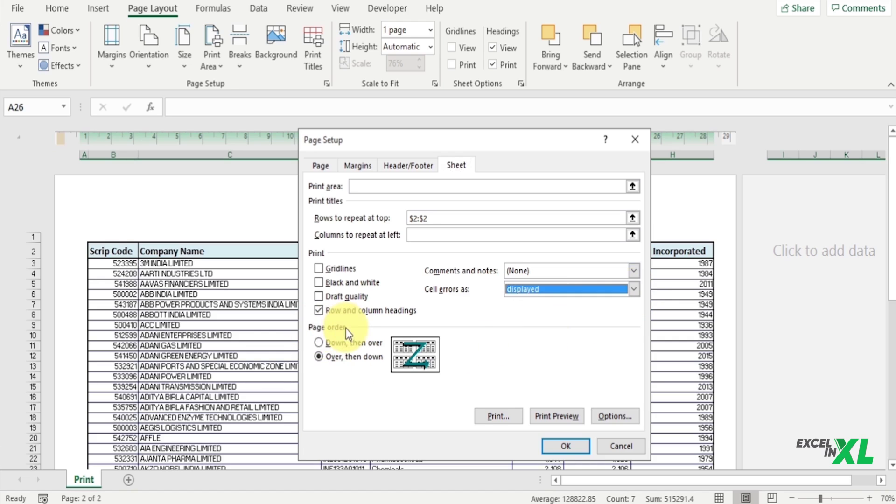
pyautogui.click(318, 342)
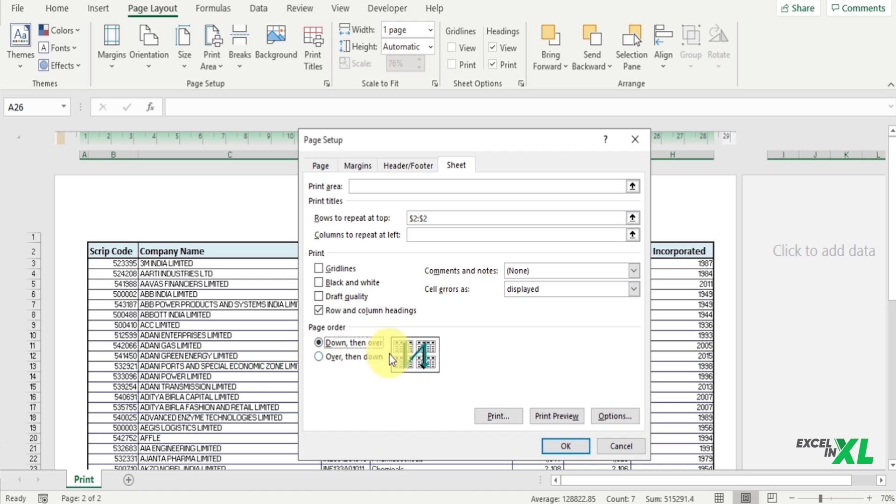
pyautogui.click(318, 358)
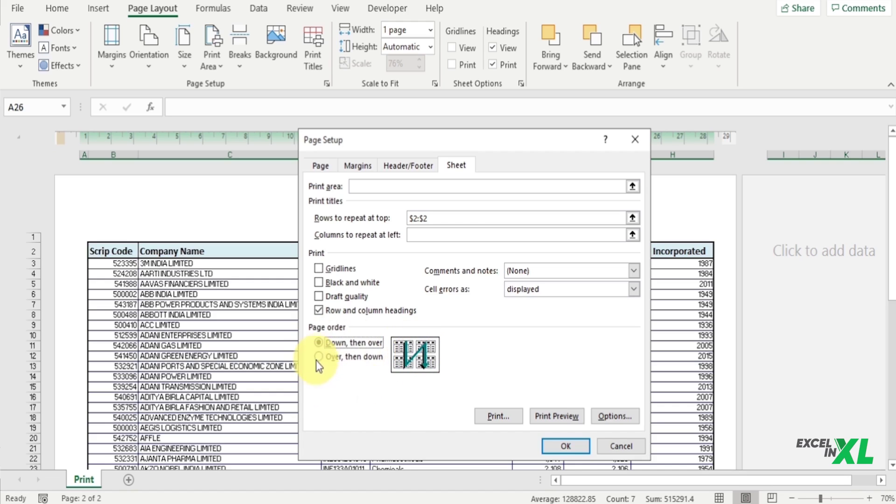